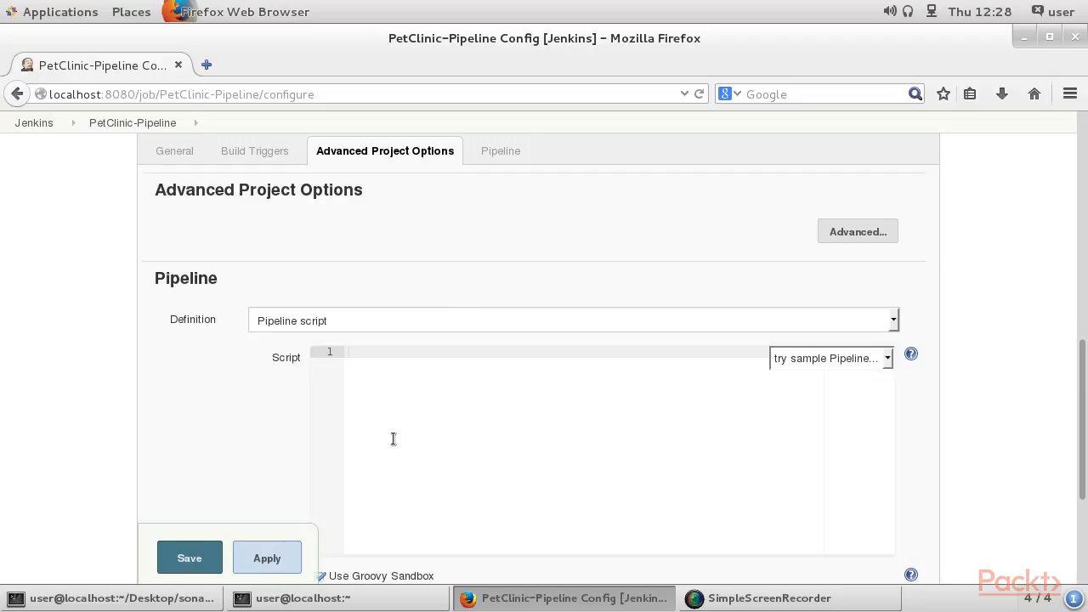
# Enter echo 'Hello from PipelineDemo' as the pipeline script and save the job configuration
pyautogui.click(408, 396)
pyautogui.write("echo 'Hello from PipelineDemo")
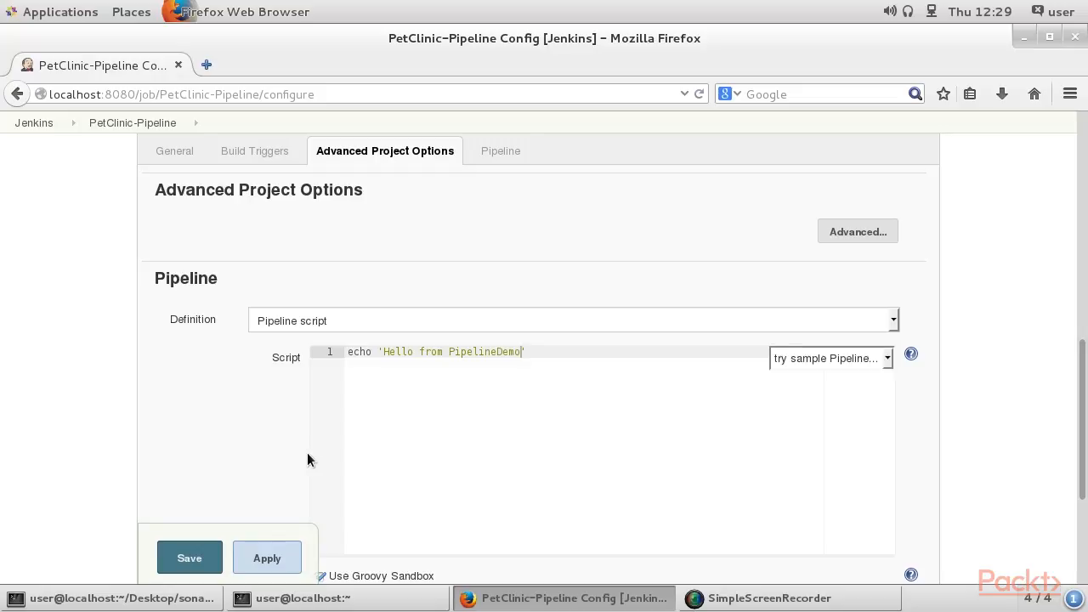
pyautogui.click(187, 557)
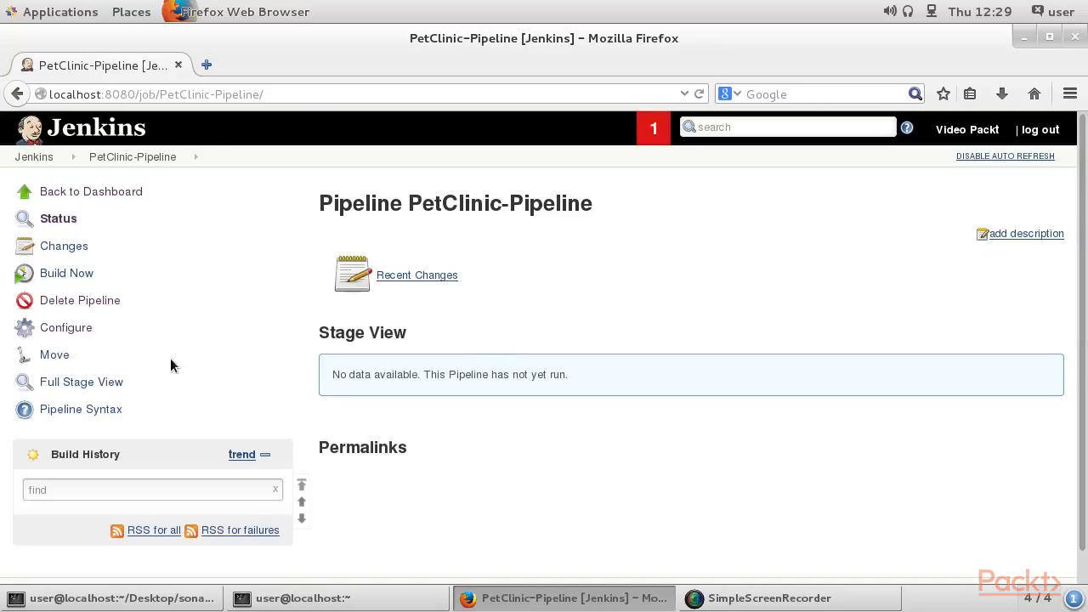
# Run a build of PetClinic-Pipeline and open the console output of build #1
pyautogui.click(87, 276)
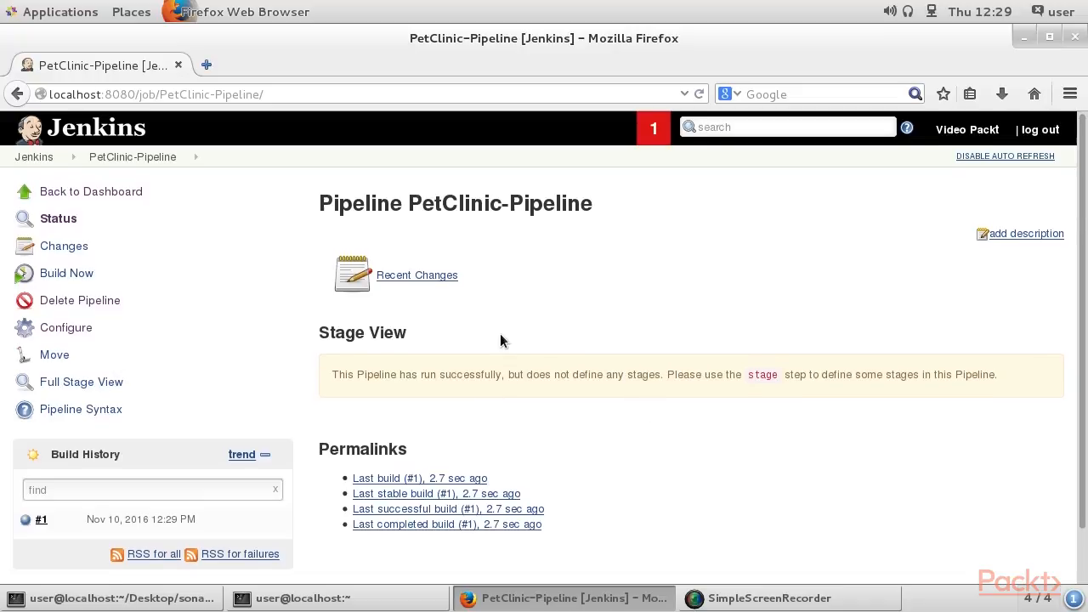
pyautogui.scroll(-1, 500, 336)
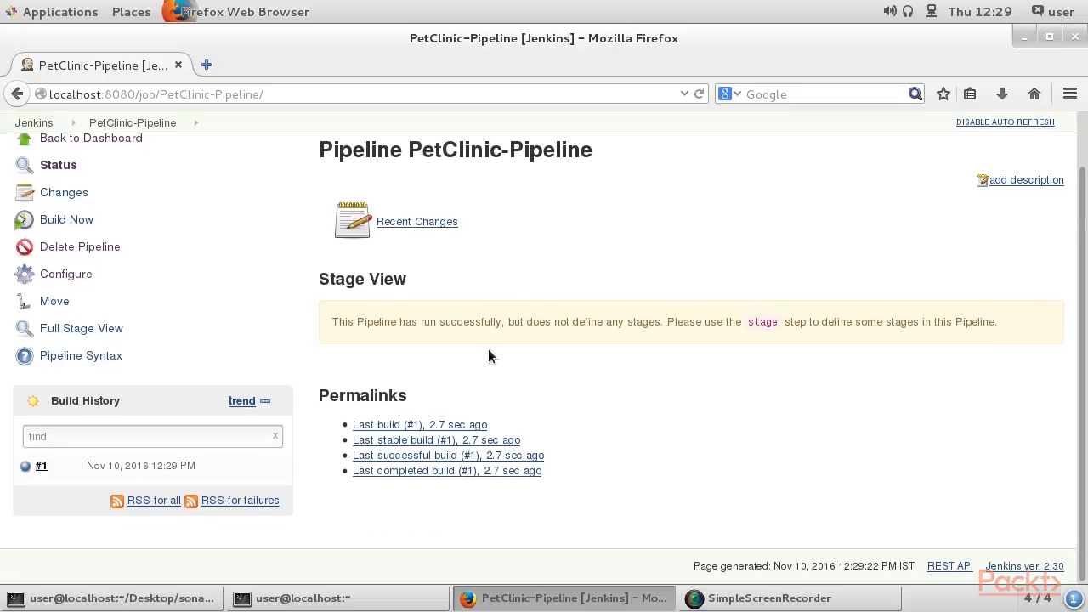
pyautogui.click(28, 468)
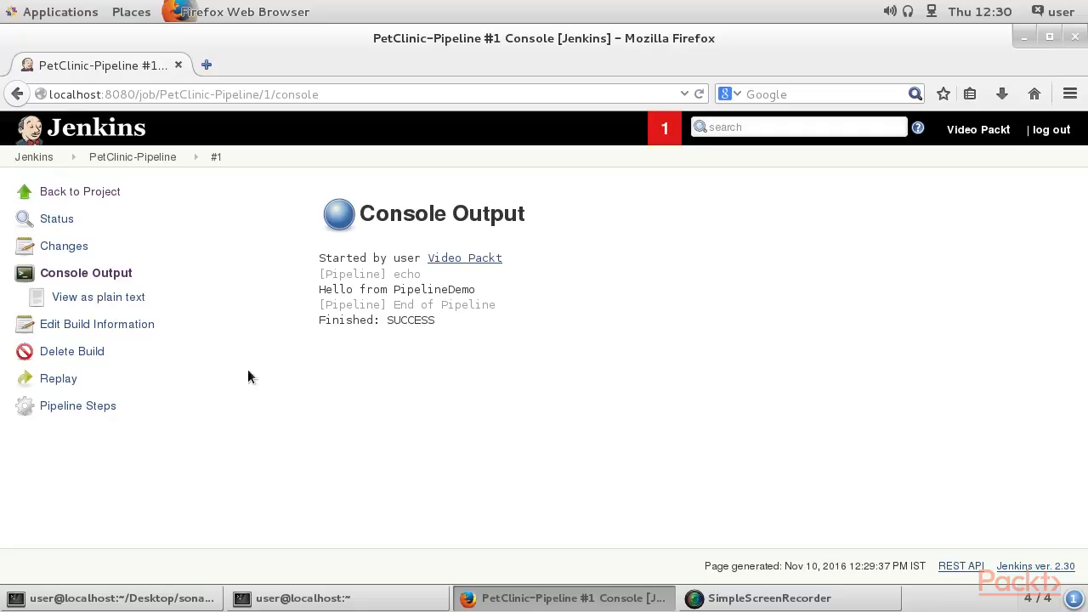
# Reopen the PetClinic-Pipeline configuration and open the Pipeline Syntax snippet generator from its Pipeline section
pyautogui.click(51, 194)
pyautogui.click(75, 328)
pyautogui.click(365, 195)
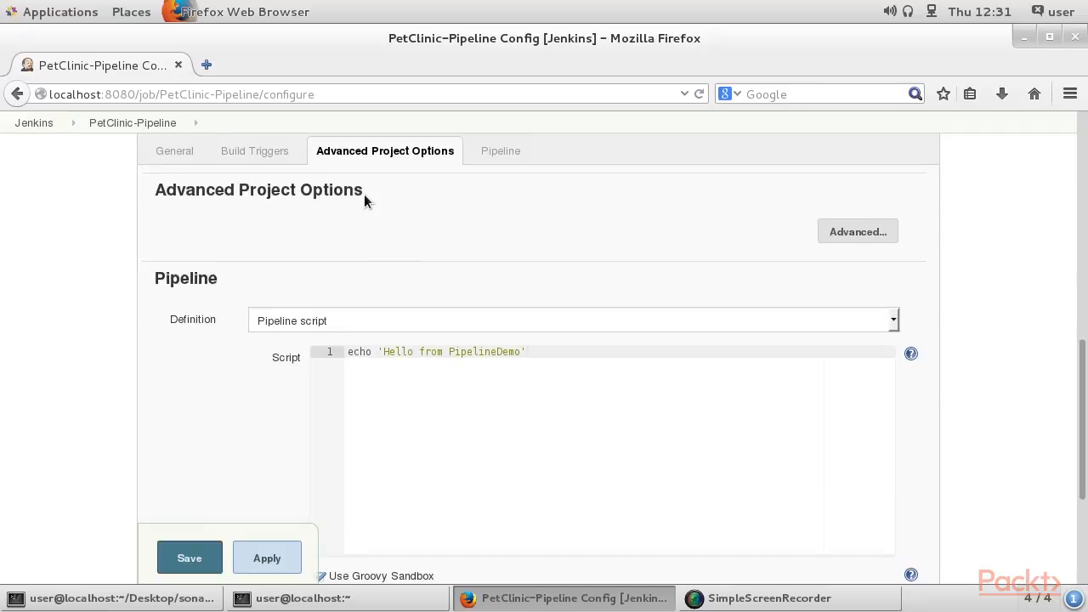
pyautogui.scroll(-4, 335, 321)
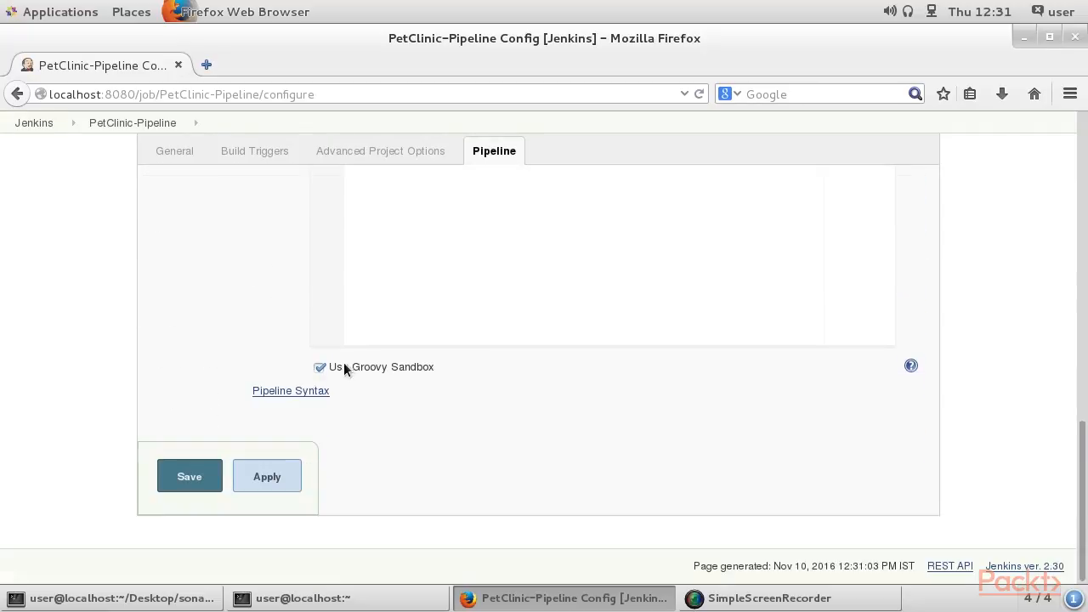
pyautogui.scroll(8, 352, 369)
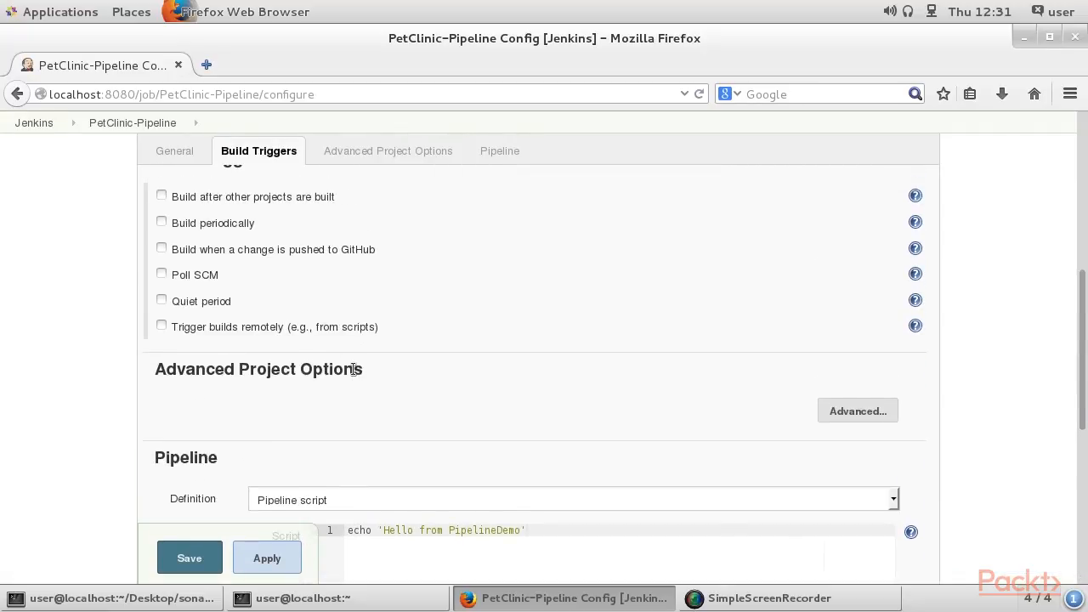
pyautogui.click(858, 410)
pyautogui.doubleClick(333, 382)
pyautogui.click(408, 376)
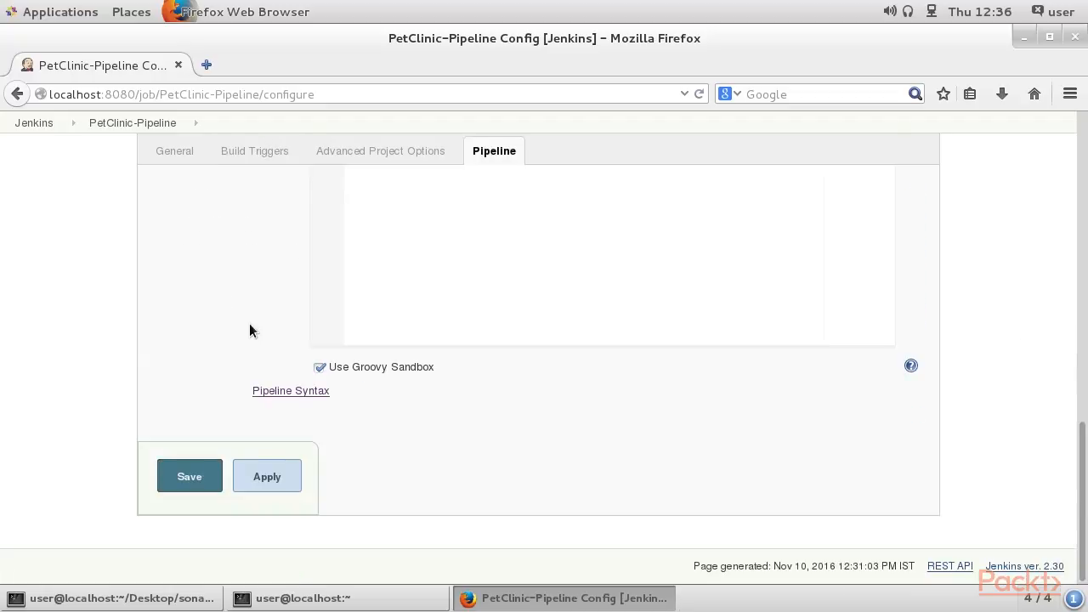
pyautogui.scroll(2, 311, 518)
pyautogui.click(311, 492)
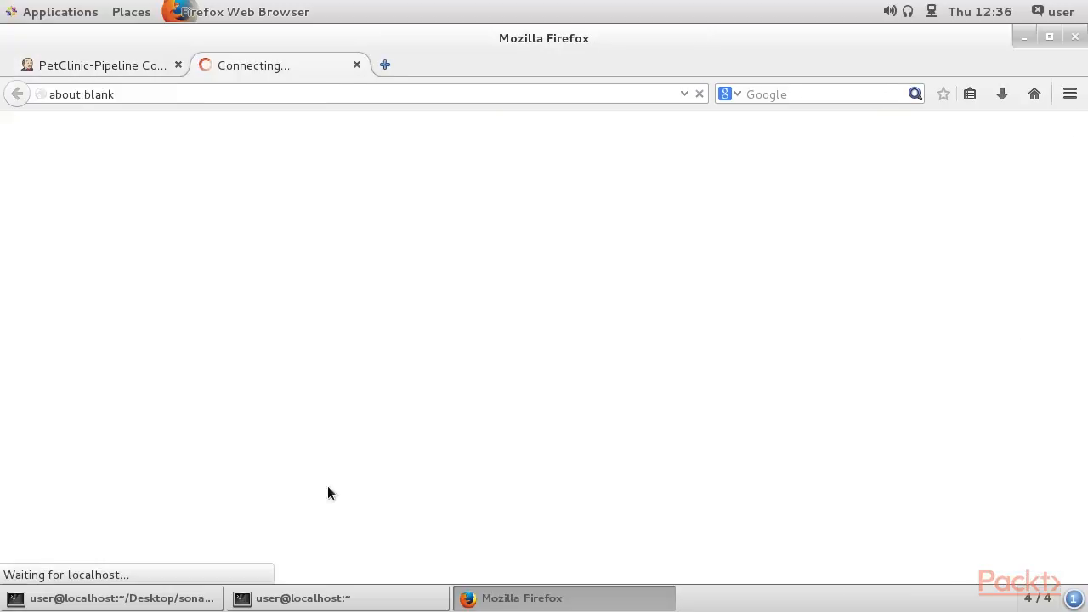
# Choose the build: Build a job sample step and set its project to build to PetClinic-Compile
pyautogui.click(486, 321)
pyautogui.click(486, 365)
pyautogui.click(525, 385)
pyautogui.write('Pet')
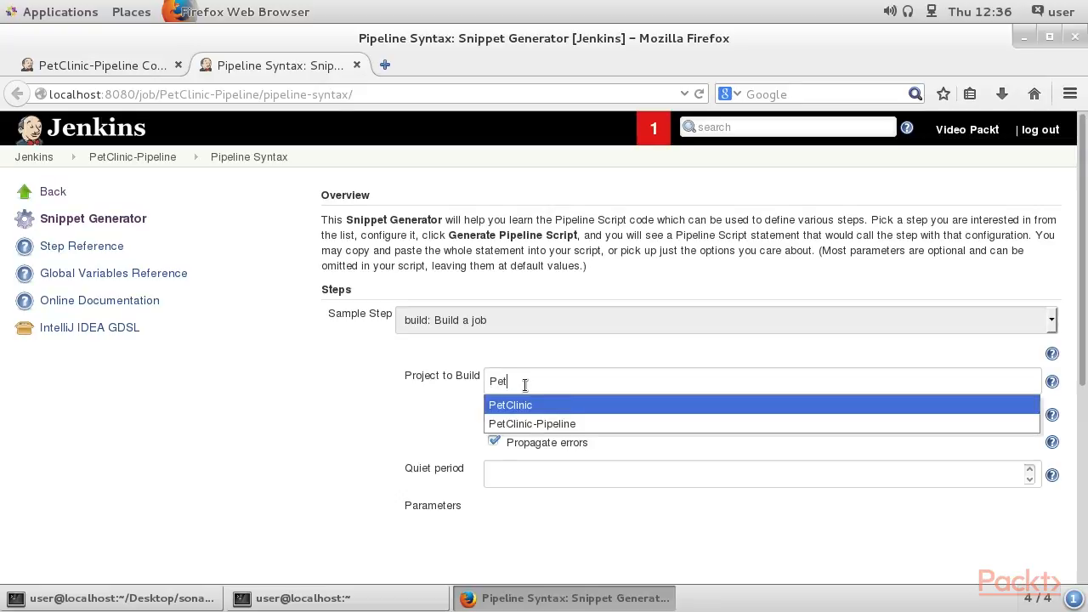
pyautogui.press('Down')
pyautogui.press('Return')
pyautogui.press('BackSpace')
pyautogui.press('BackSpace')
pyautogui.press('BackSpace')
pyautogui.press('BackSpace')
pyautogui.press('BackSpace')
pyautogui.press('BackSpace')
pyautogui.press('BackSpace')
pyautogui.press('BackSpace')
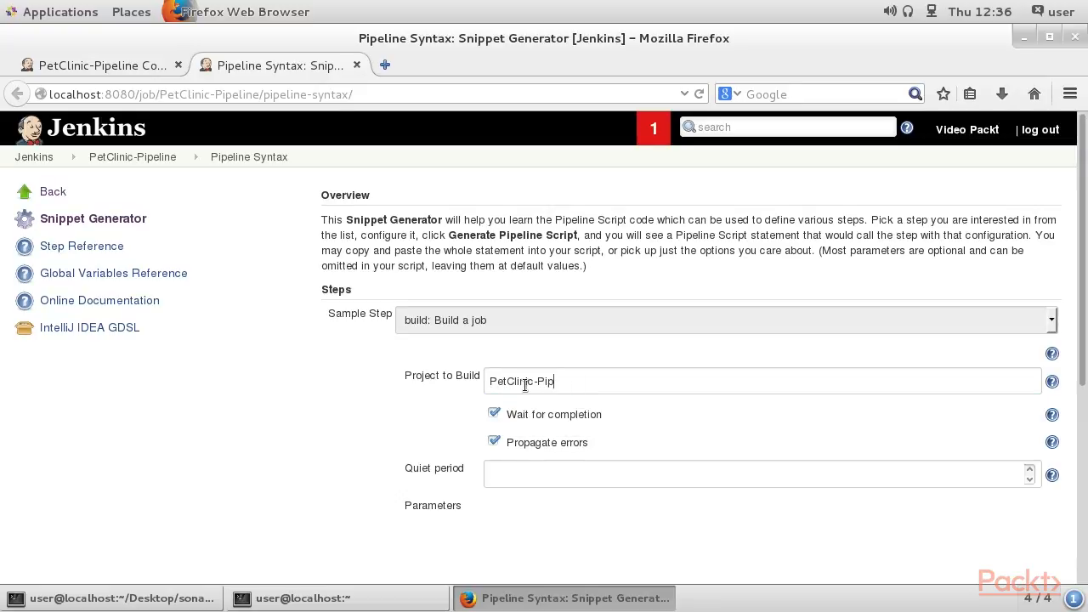
pyautogui.write('Compile')
pyautogui.scroll(-5, 487, 437)
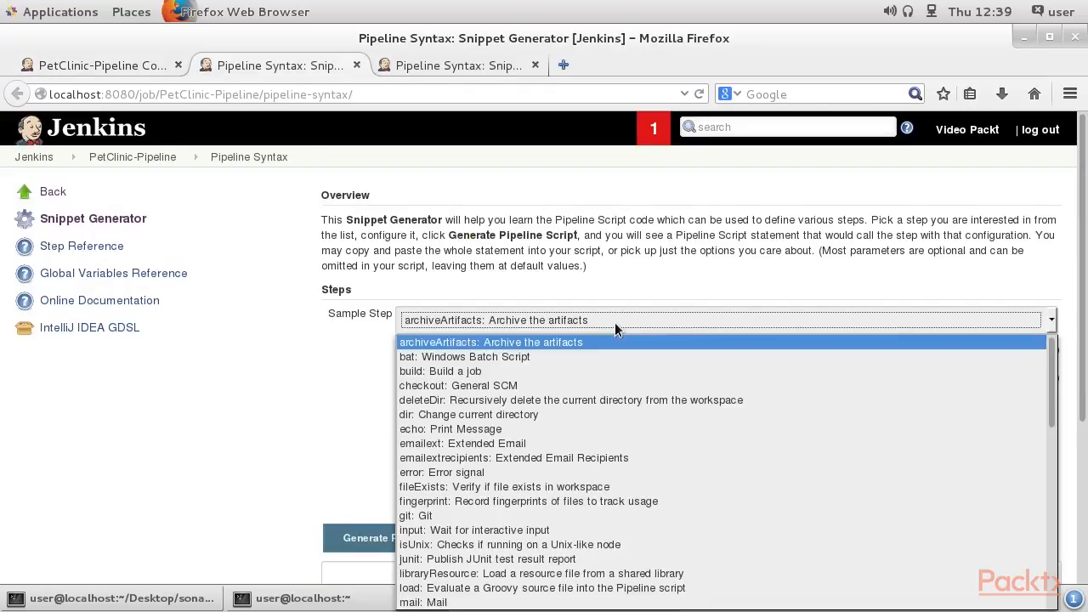
# Choose the step: General Build Step sample with Publish JUnit test result report as its build step
pyautogui.scroll(-7, 478, 470)
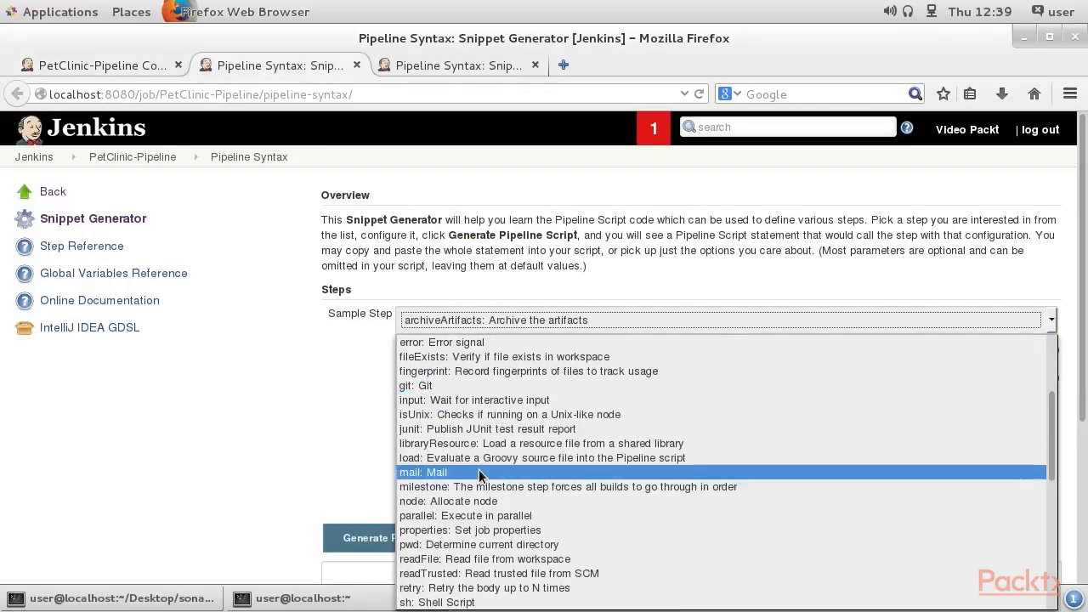
pyautogui.click(493, 487)
pyautogui.click(618, 427)
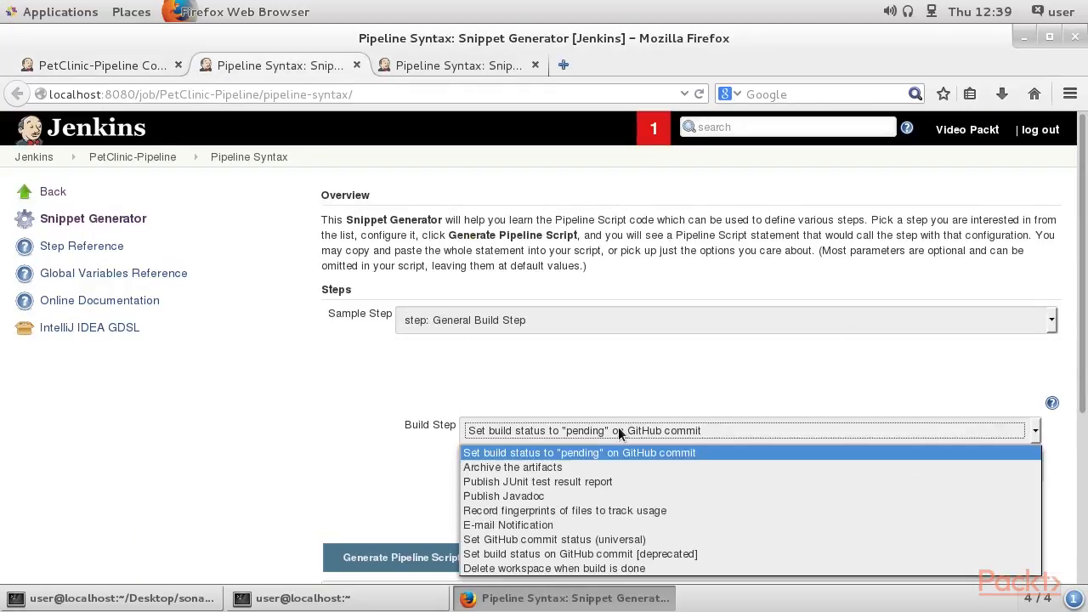
pyautogui.click(605, 478)
pyautogui.scroll(-1, 605, 475)
pyautogui.scroll(-3, 606, 475)
# Set the test report XMLs to **/target/surefire-reports/TEST-*.xml and generate the pipeline script
pyautogui.click(729, 322)
pyautogui.write('**/targets')
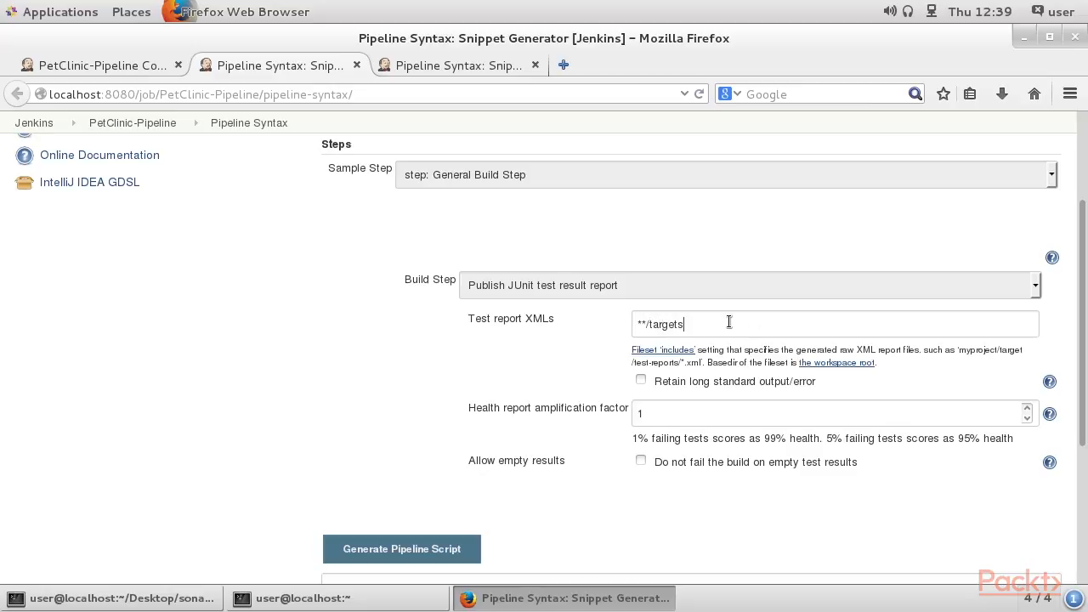
pyautogui.press('BackSpace')
pyautogui.write('/surefire-reports/TEST-*.xml')
pyautogui.scroll(-2, 473, 417)
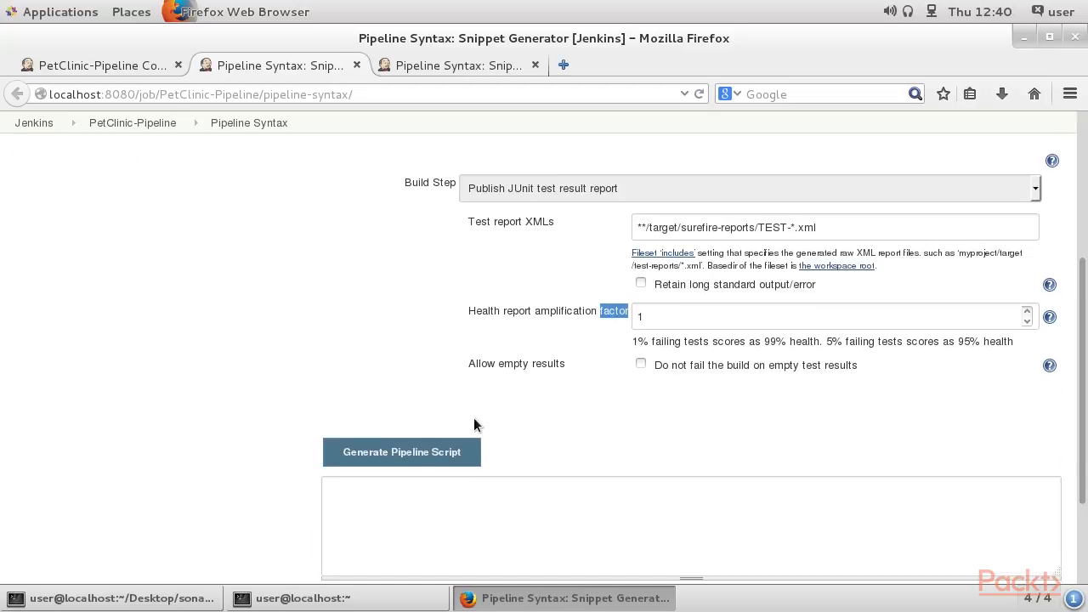
pyautogui.click(391, 456)
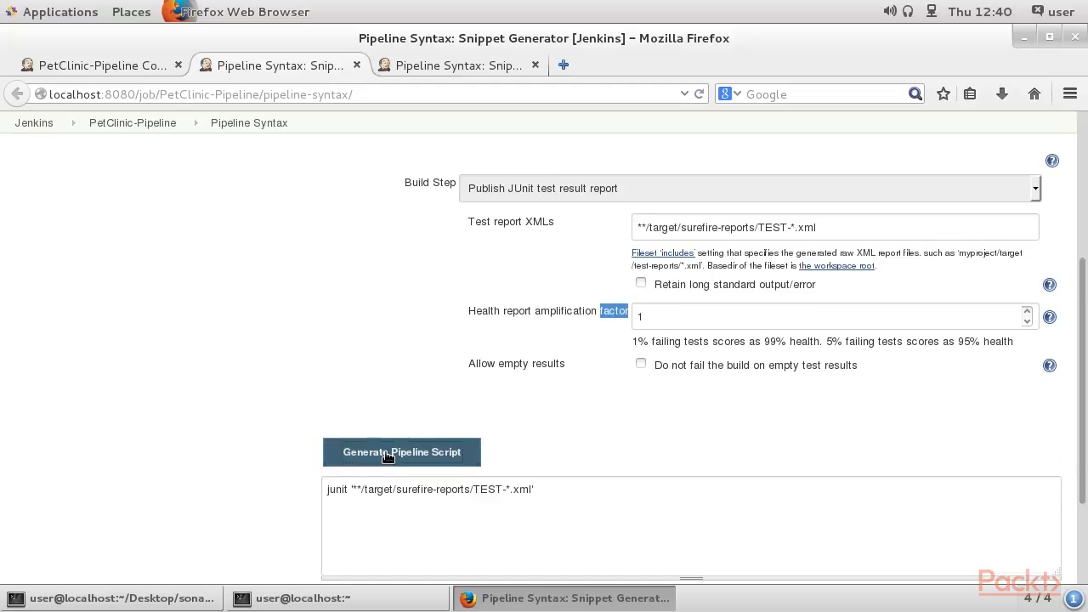
pyautogui.scroll(-1, 392, 459)
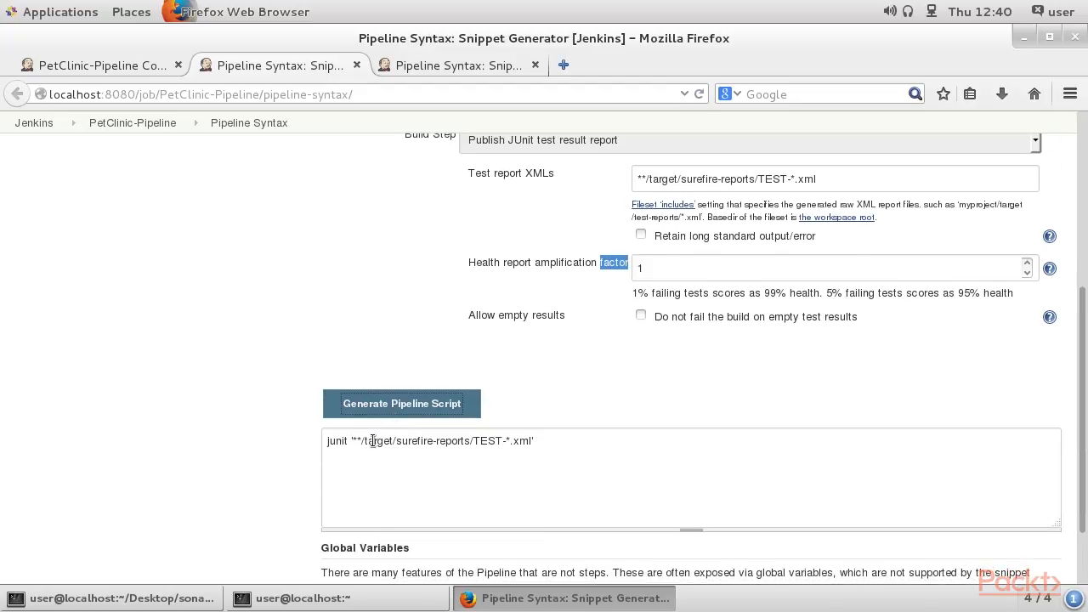
# Choose the archiveArtifacts: Archive the artifacts sample step and expand its advanced options
pyautogui.scroll(5, 442, 391)
pyautogui.click(521, 325)
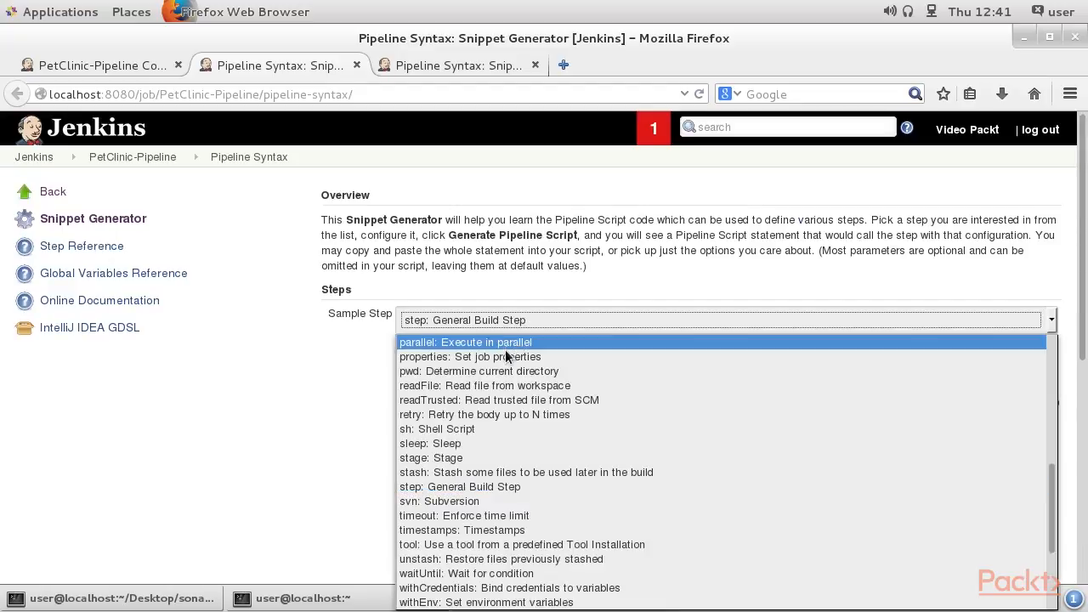
pyautogui.scroll(7, 502, 362)
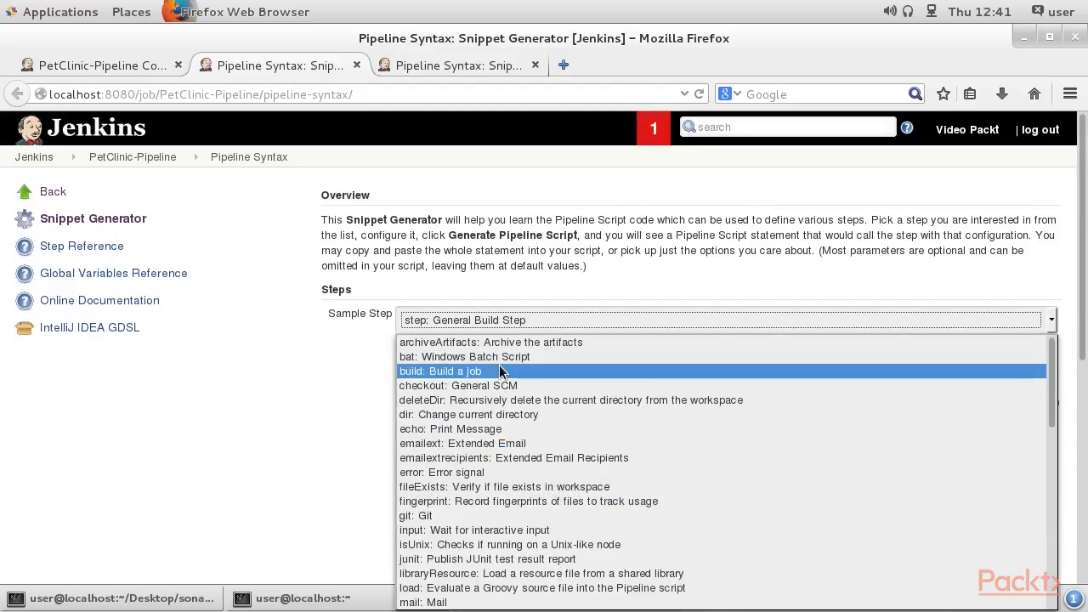
pyautogui.click(526, 344)
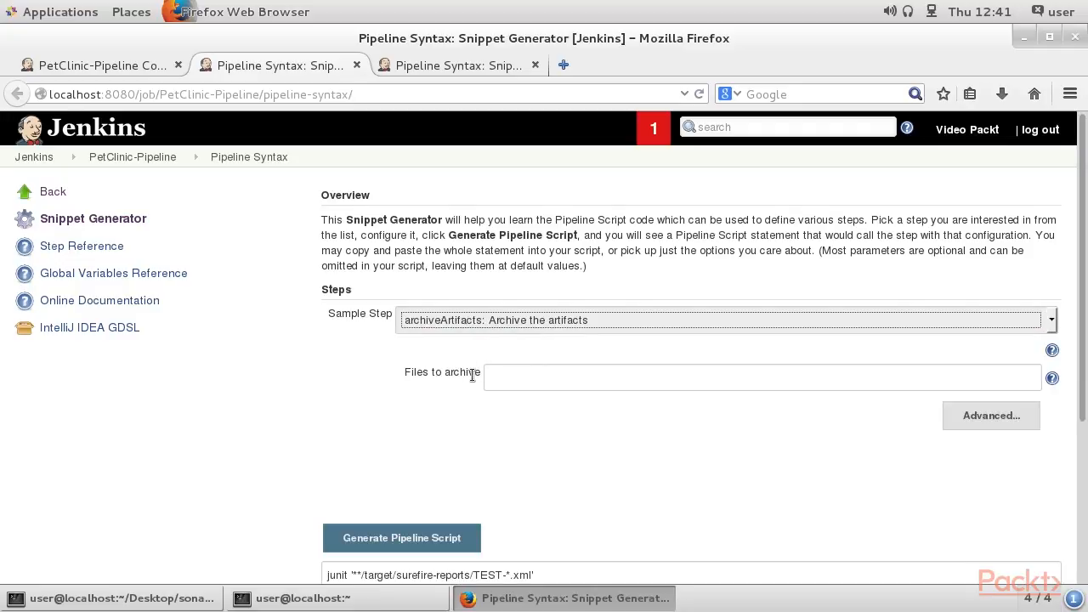
pyautogui.click(583, 376)
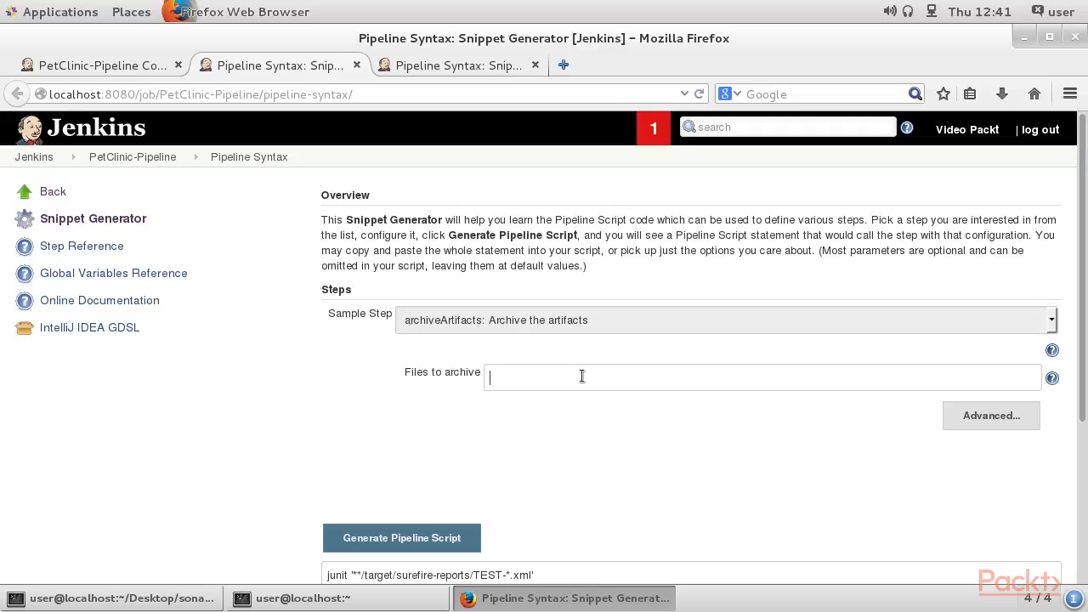
pyautogui.click(947, 421)
# Set the files to archive to **/target/*.war and generate the pipeline script
pyautogui.click(769, 386)
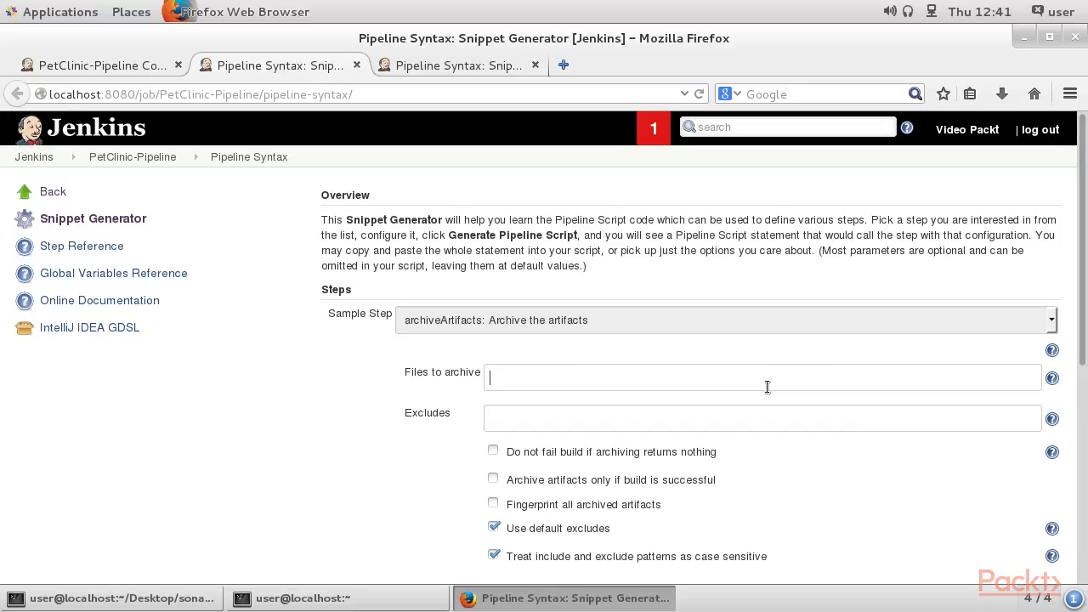
pyautogui.write('**/target/*.war')
pyautogui.scroll(-1, 767, 384)
pyautogui.scroll(-3, 354, 449)
pyautogui.click(390, 482)
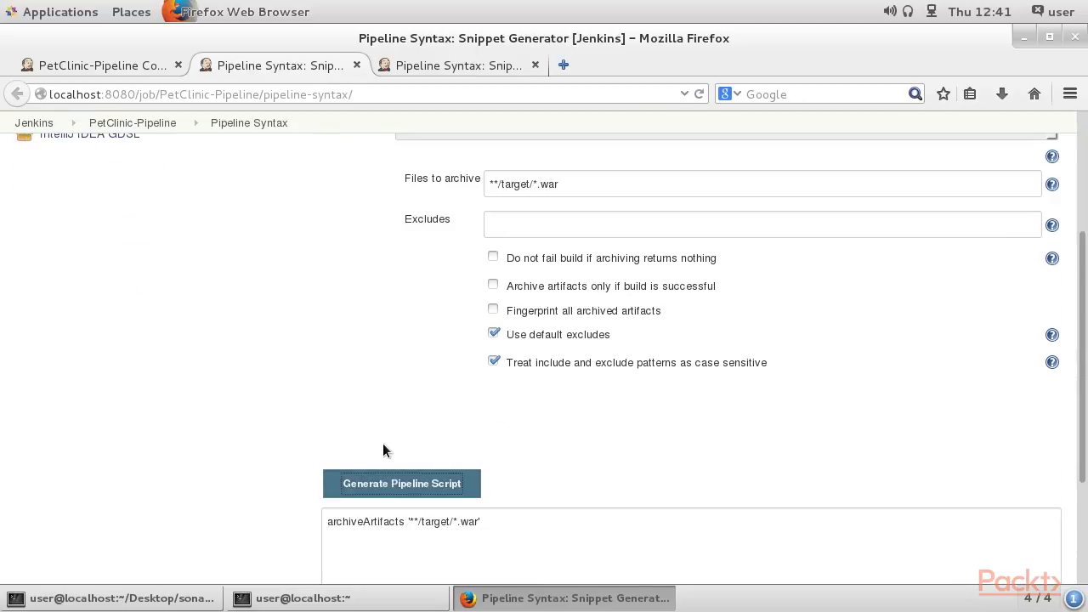
pyautogui.scroll(-2, 382, 449)
pyautogui.scroll(5, 380, 446)
pyautogui.scroll(-3, 377, 446)
pyautogui.scroll(3, 382, 480)
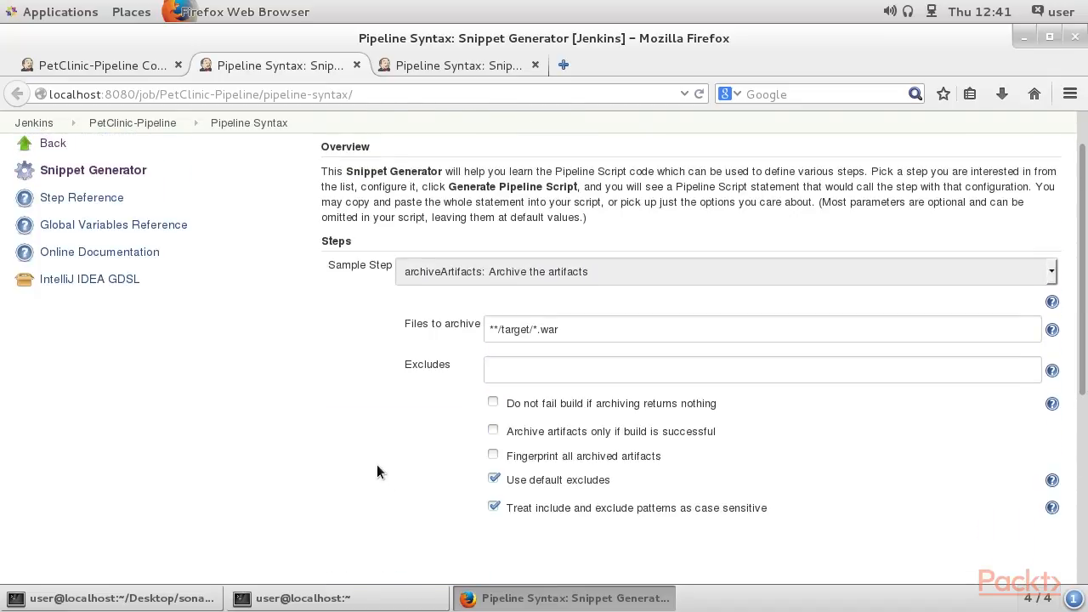
# Generate a pipeline script for the node: Allocate node sample step with the label CentOS
pyautogui.scroll(1, 377, 472)
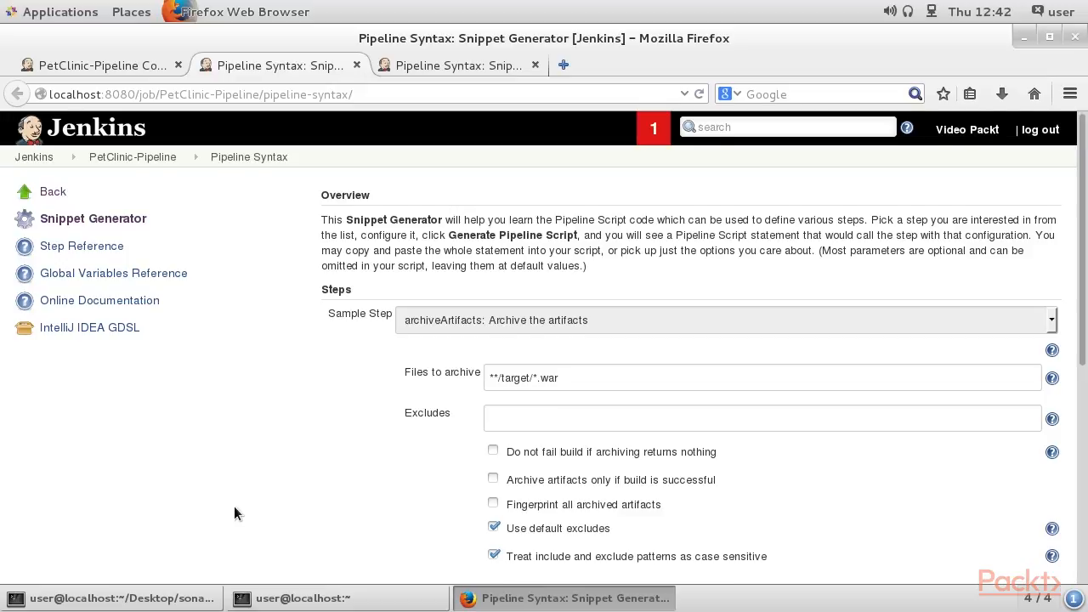
pyautogui.click(640, 321)
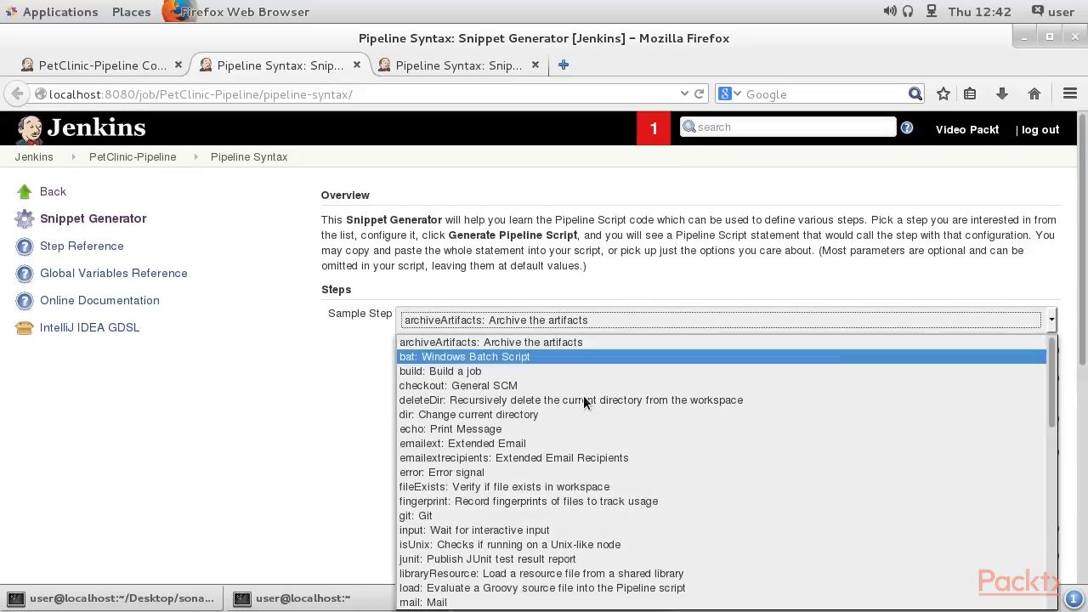
pyautogui.scroll(-4, 583, 395)
pyautogui.scroll(1, 576, 432)
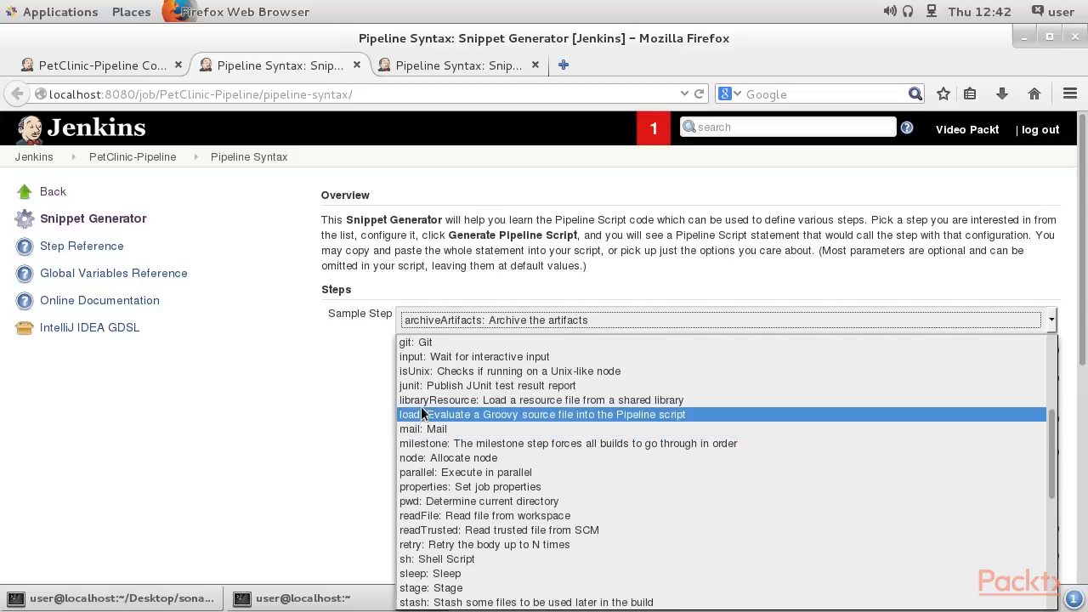
pyautogui.click(422, 458)
pyautogui.click(472, 412)
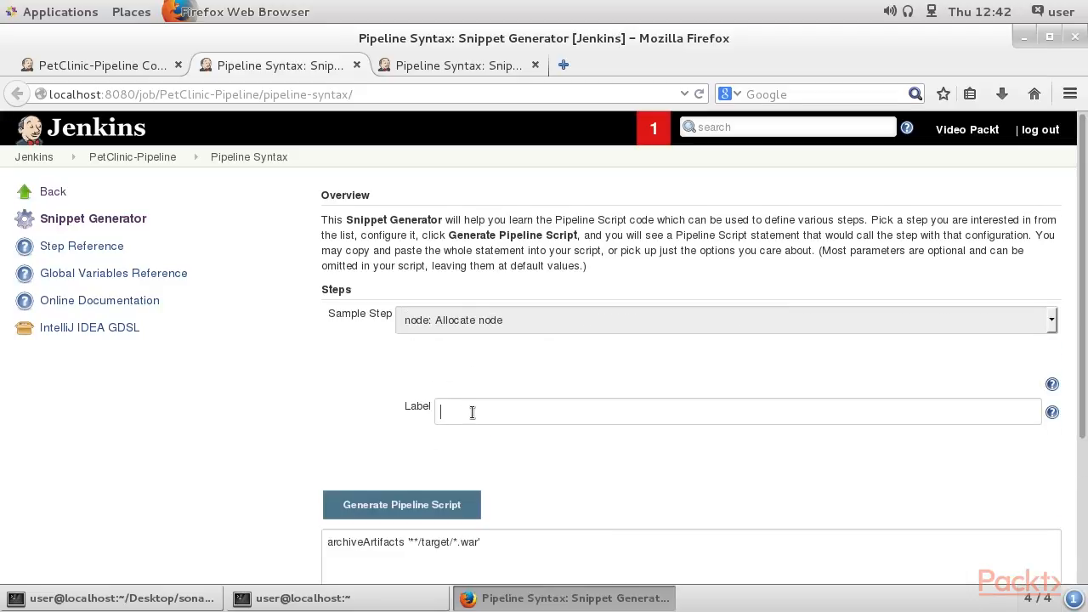
pyautogui.write('Windows')
pyautogui.press('BackSpace')
pyautogui.write('Node')
pyautogui.click(301, 420)
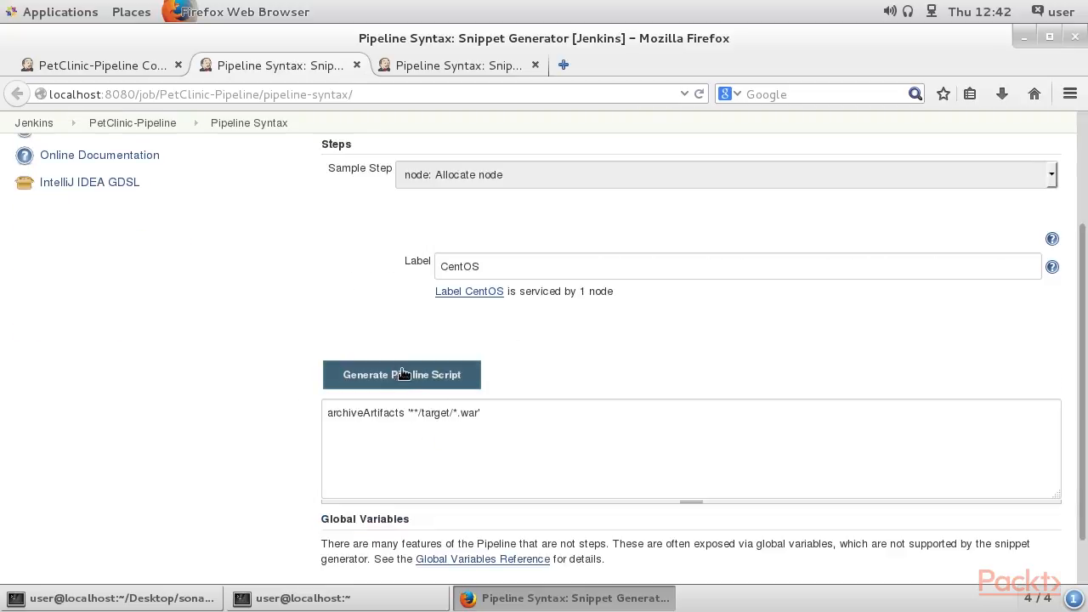
pyautogui.click(401, 375)
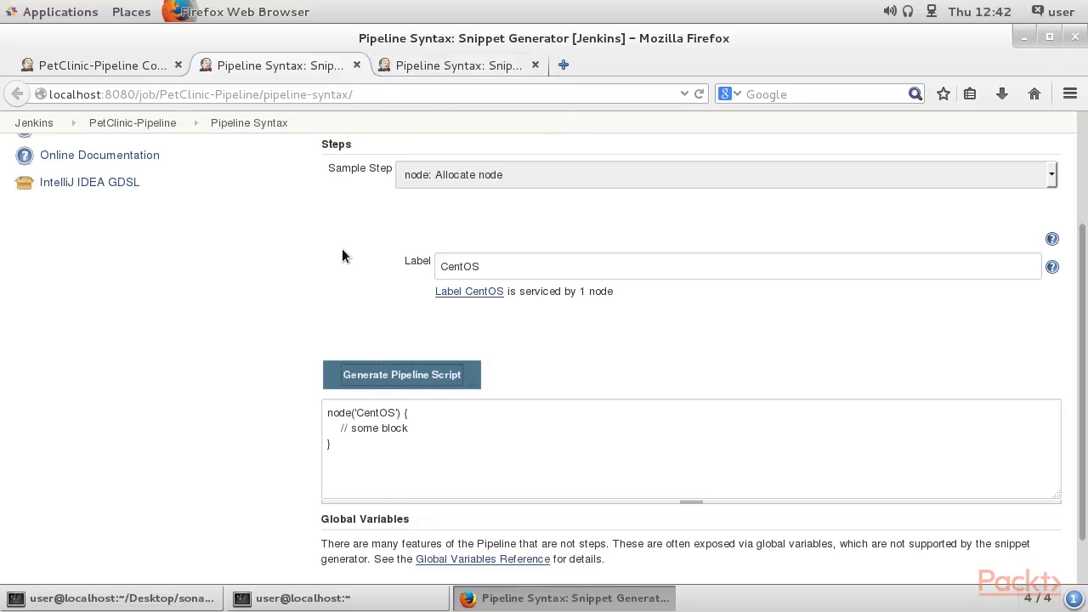
# Generate a pipeline script for the stage: Stage sample step with the stage name compile
pyautogui.scroll(3, 340, 255)
pyautogui.click(638, 319)
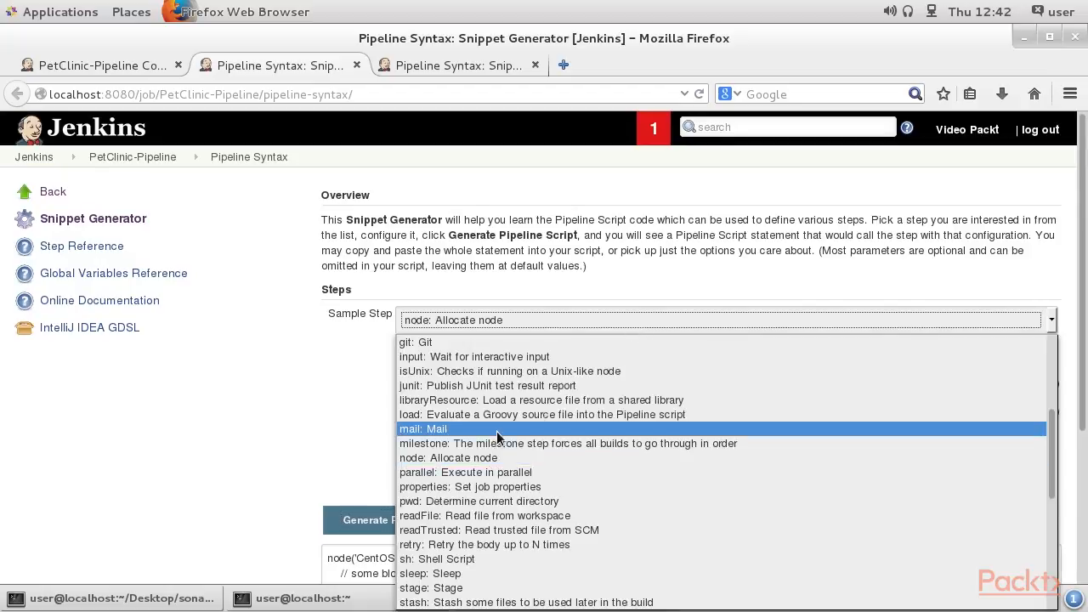
pyautogui.click(435, 414)
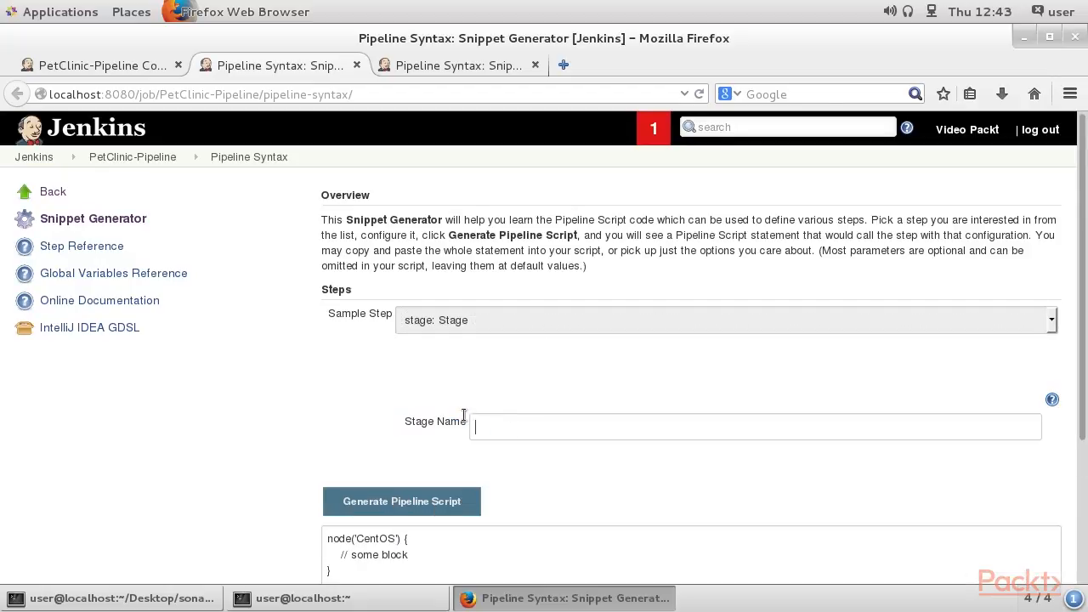
pyautogui.click(473, 425)
pyautogui.write('compile')
pyautogui.scroll(-2, 617, 417)
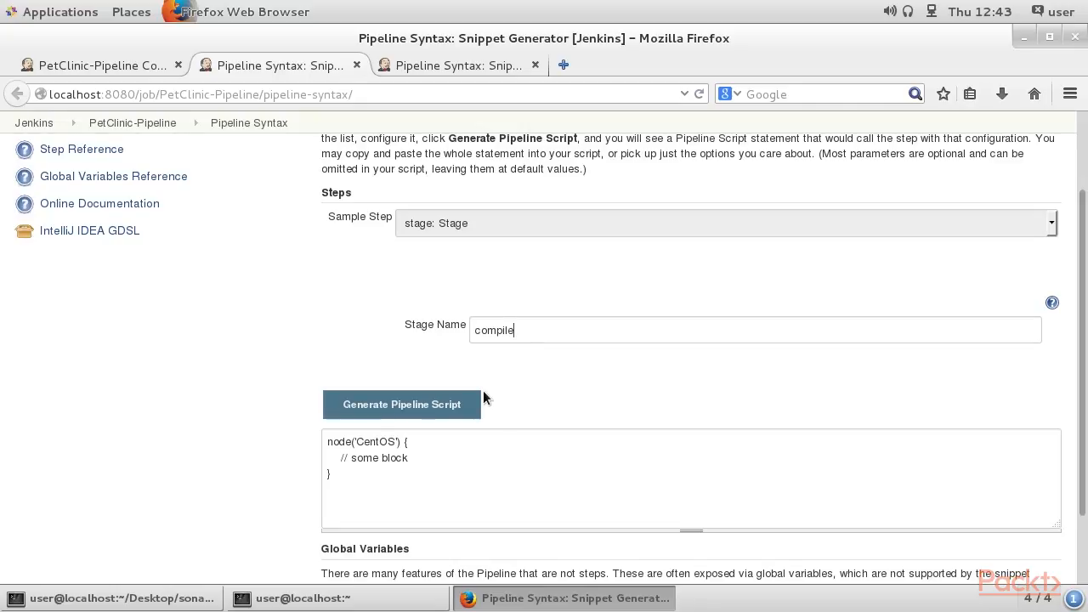
pyautogui.click(339, 401)
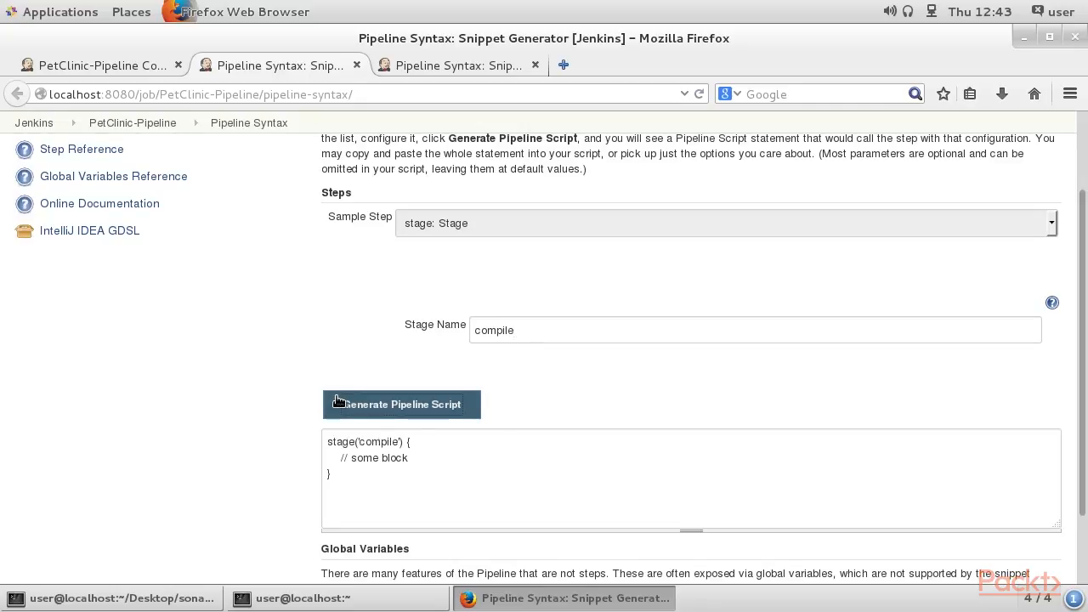